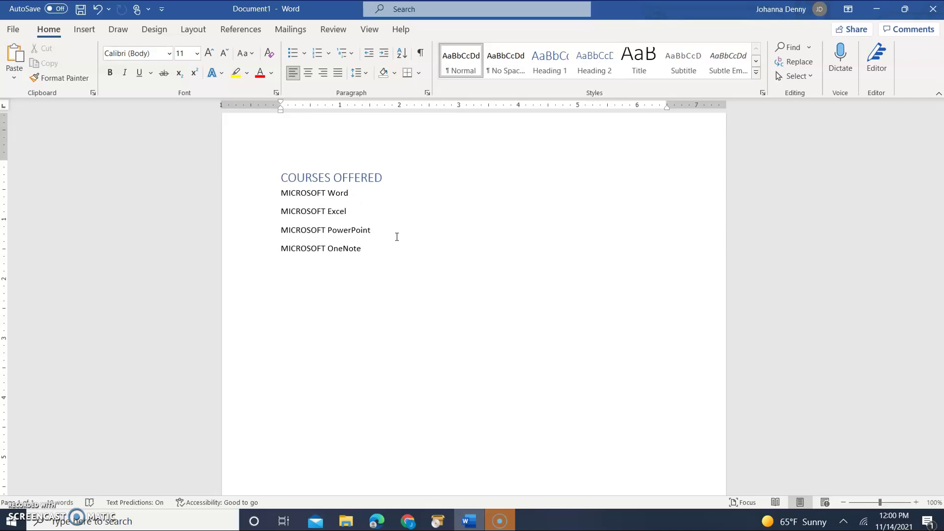
# - Select the 'MICROSOFT Word' line under COURSES OFFERED, redoing an accidental selection
pyautogui.moveTo(366, 181)
pyautogui.mouseDown()
pyautogui.moveTo(281, 196)
pyautogui.moveTo(350, 193)
pyautogui.mouseUp()
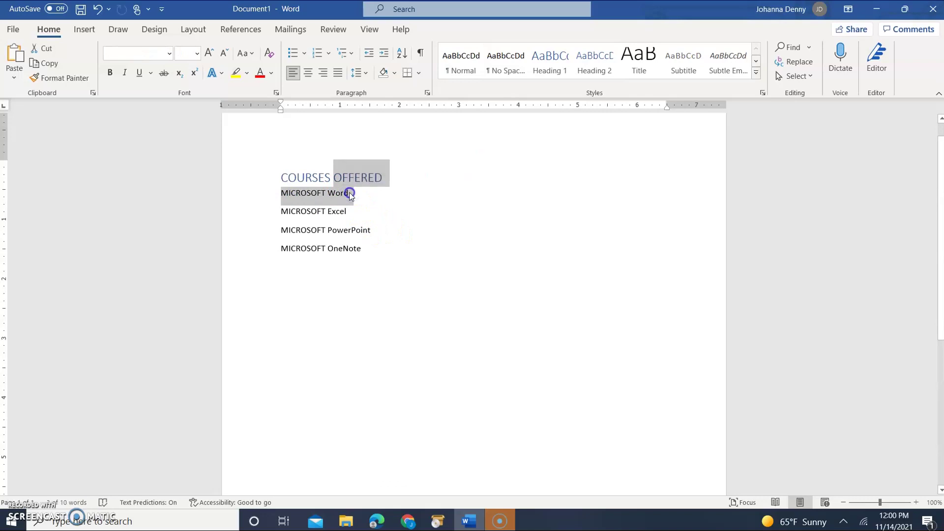
pyautogui.click(350, 193)
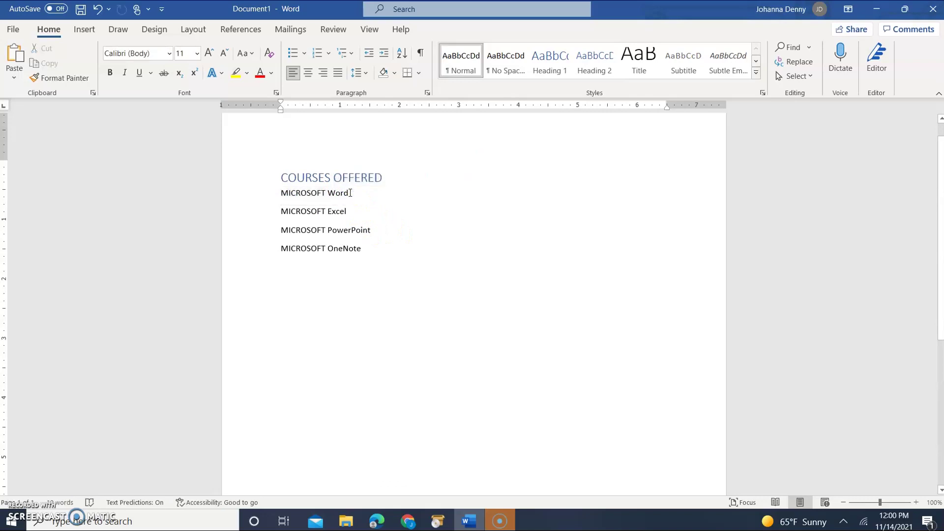
pyautogui.click(316, 195)
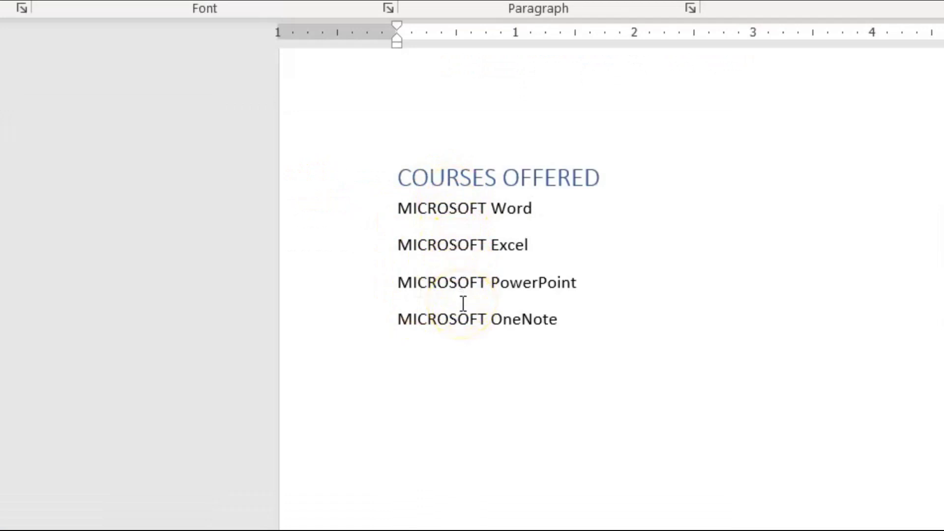
pyautogui.click(482, 254)
pyautogui.moveTo(556, 209); pyautogui.dragTo(403, 207)
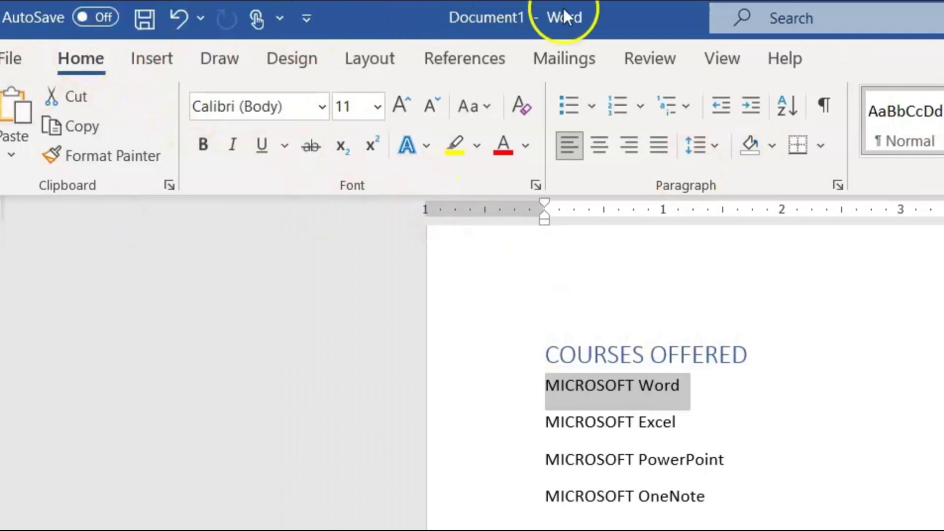
# - Open the Insert Link dialog from the Insert ribbon and choose Existing File or Web Page
pyautogui.click(163, 59)
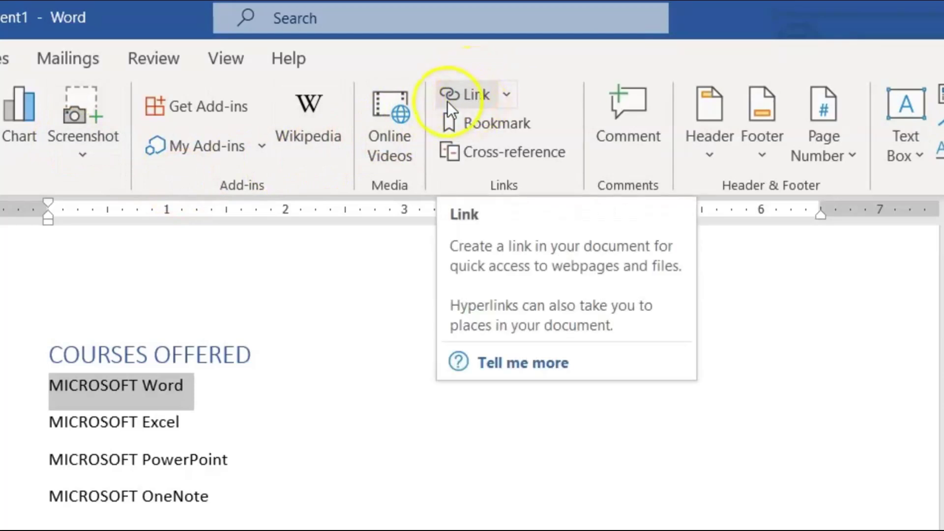
pyautogui.click(503, 96)
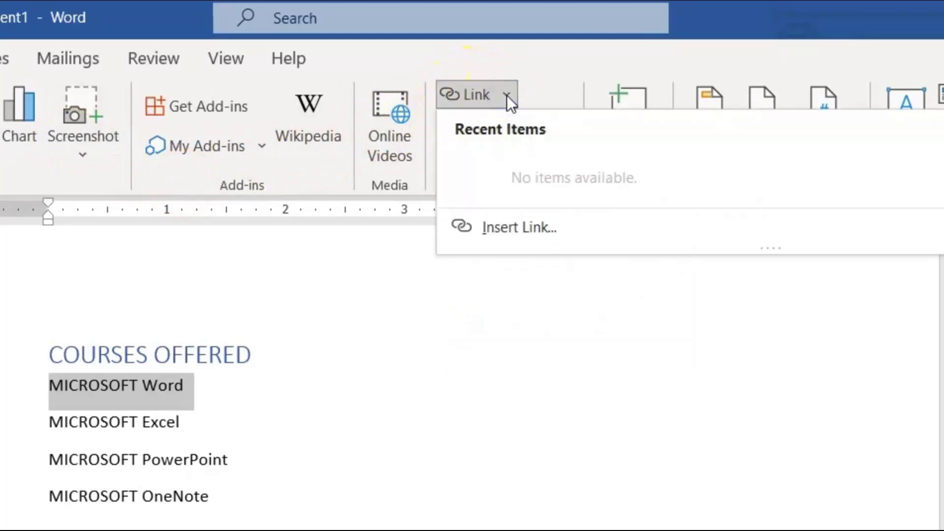
pyautogui.click(520, 222)
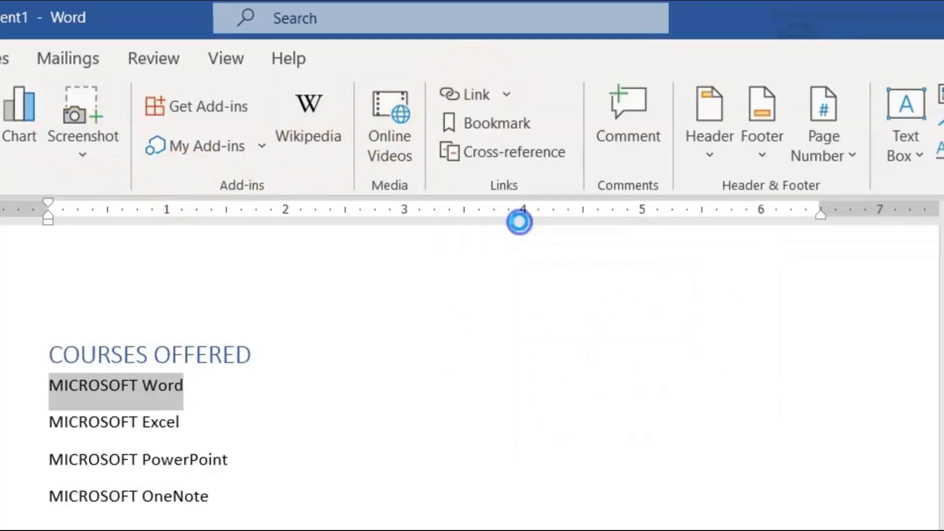
pyautogui.click(288, 214)
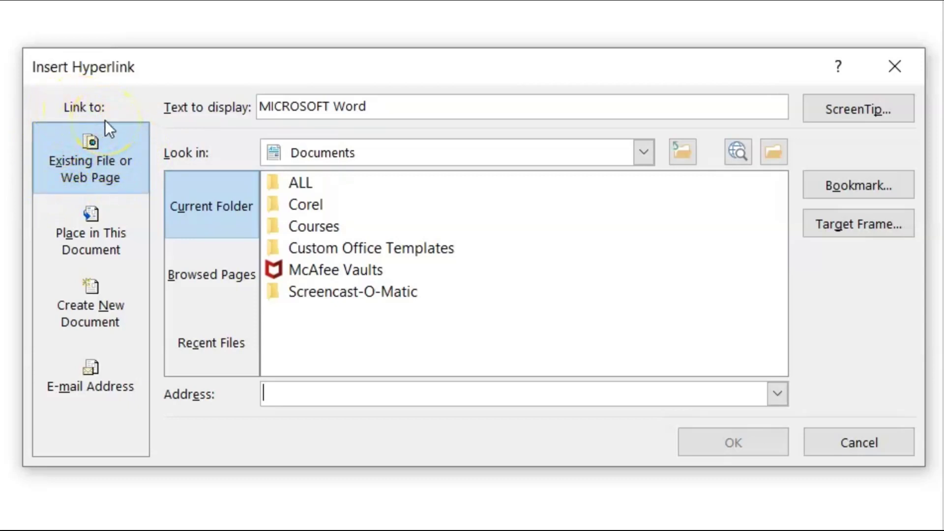
# - Browse the Current Folder list and open the Courses folder in the link dialog
pyautogui.click(213, 214)
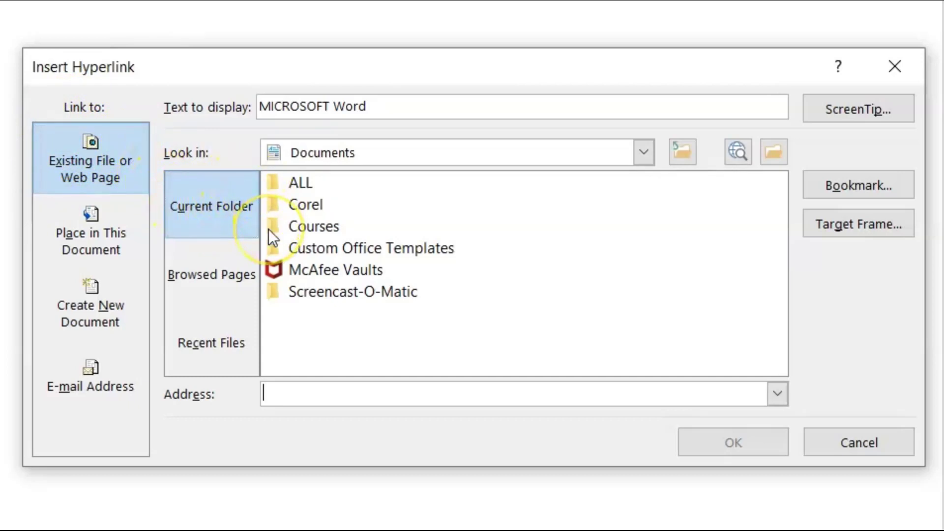
pyautogui.moveTo(311, 65); pyautogui.dragTo(238, 81)
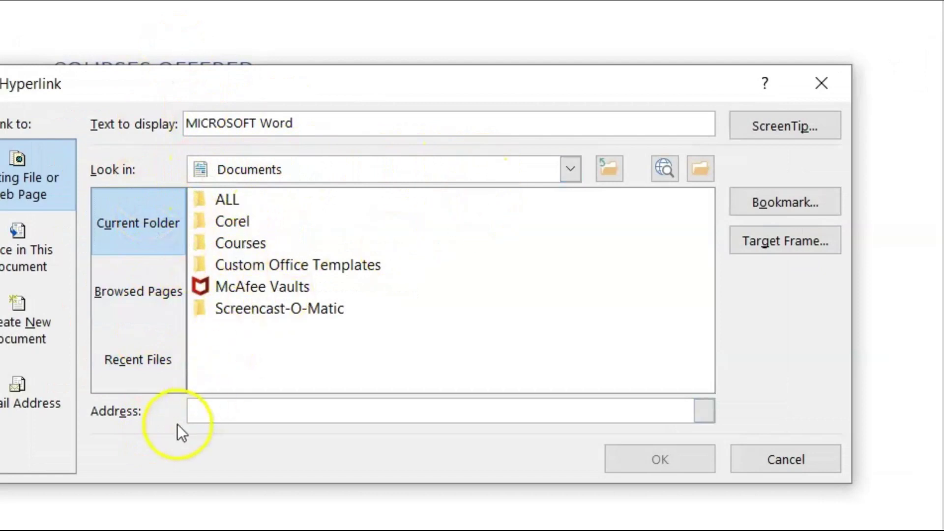
pyautogui.click(275, 412)
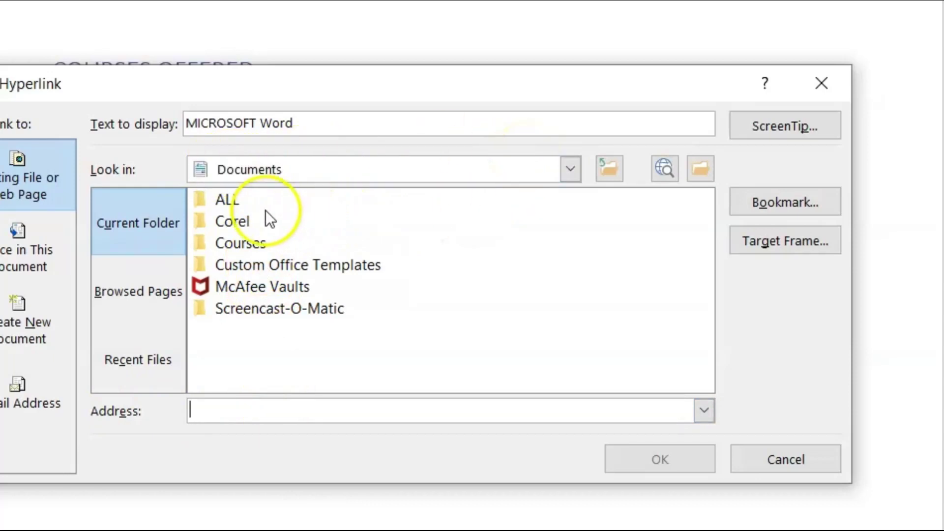
pyautogui.click(241, 244)
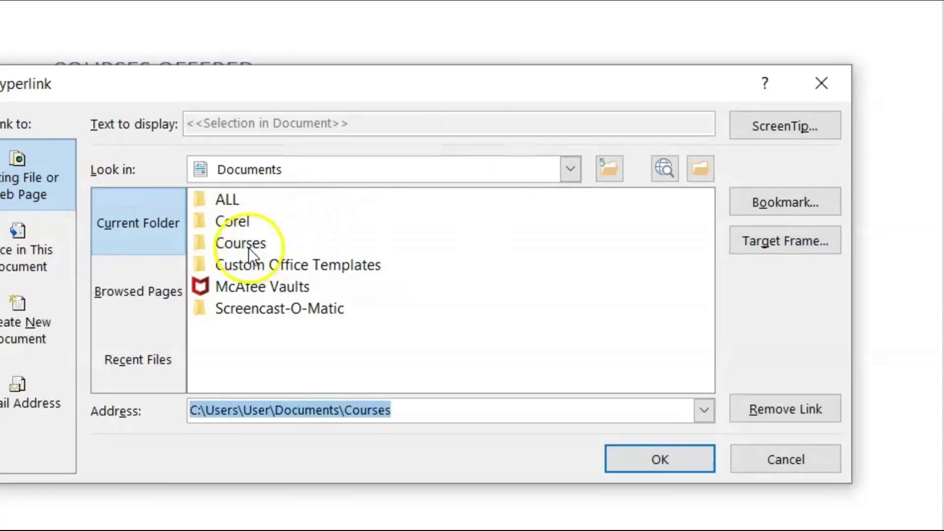
pyautogui.doubleClick(248, 248)
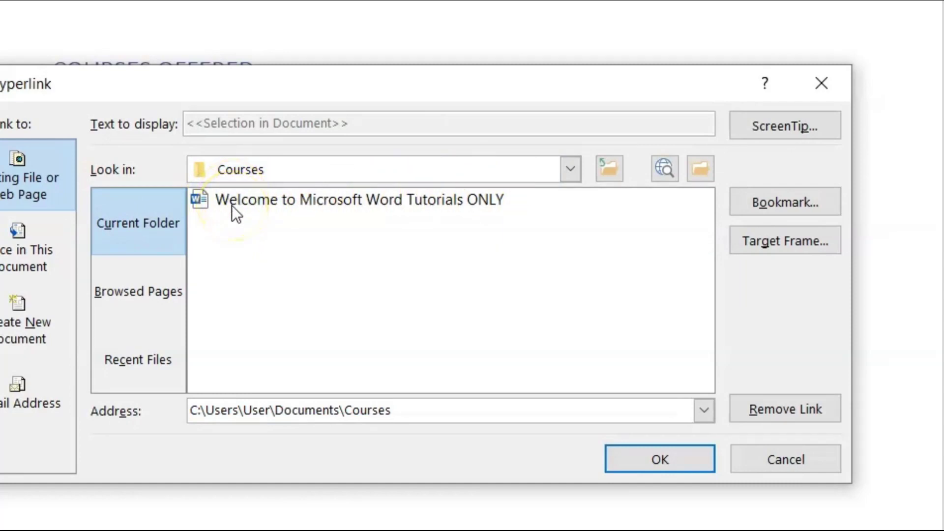
# - Choose 'Welcome to Microsoft Word Tutorials ONLY' as the link's target file
pyautogui.moveTo(274, 85); pyautogui.dragTo(269, 193)
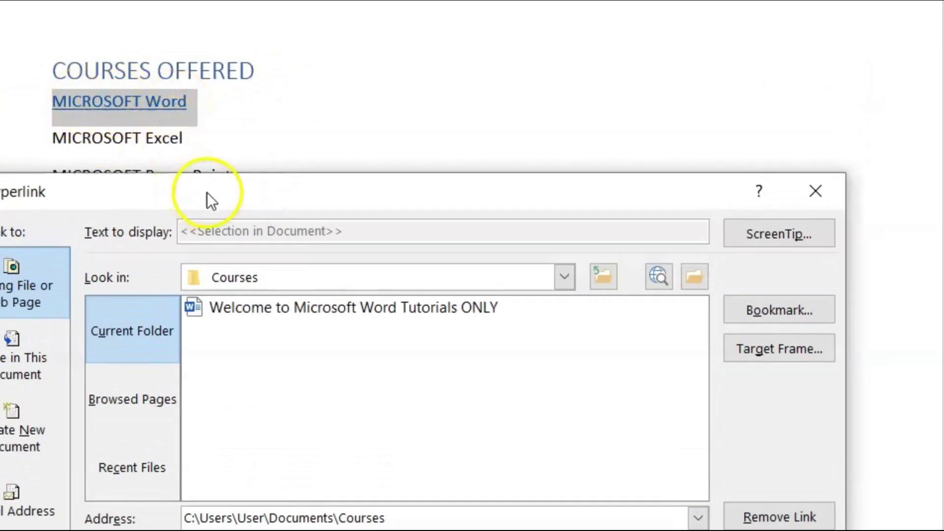
pyautogui.moveTo(206, 197); pyautogui.dragTo(208, 130)
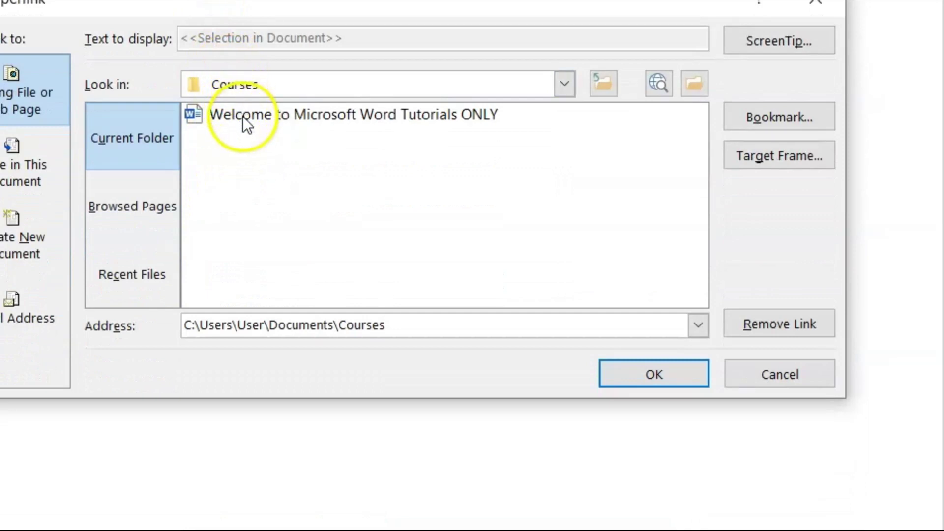
pyautogui.click(243, 116)
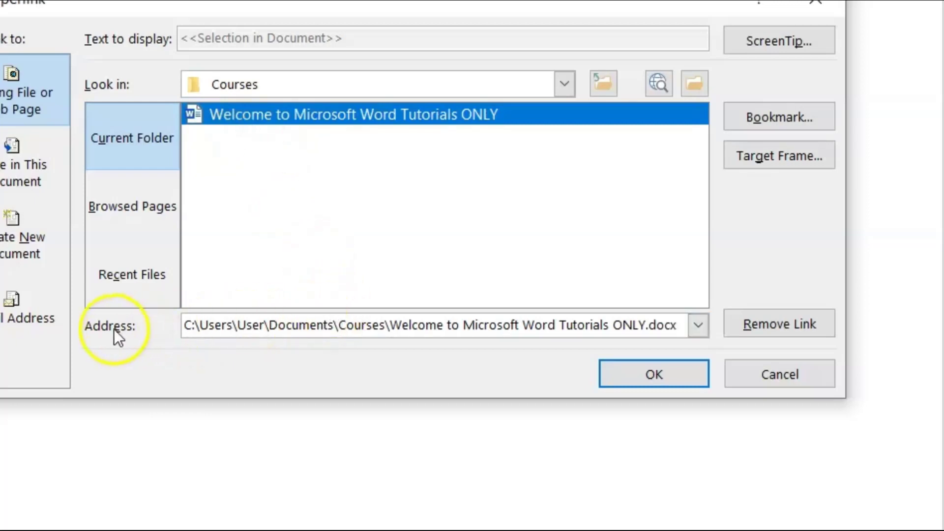
# - Point out the Documents\Courses file path shown in the Address box
pyautogui.click(199, 333)
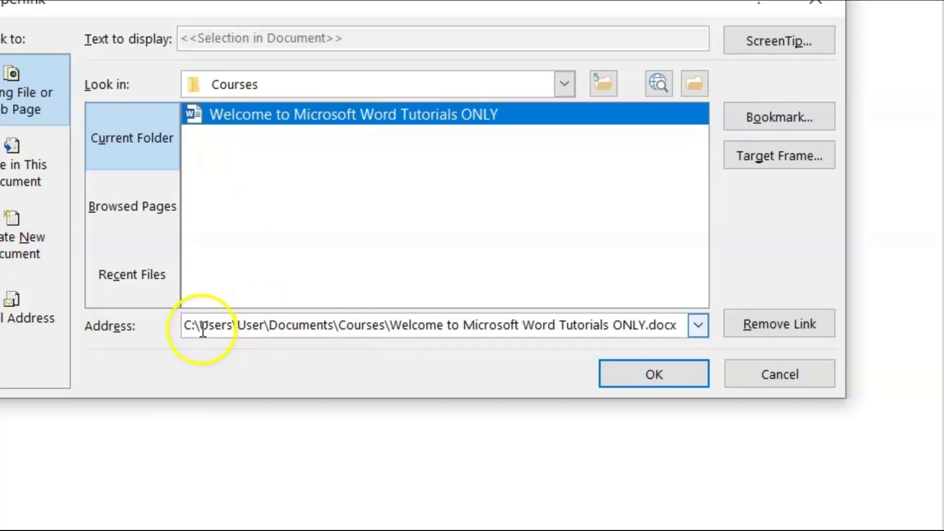
pyautogui.click(187, 328)
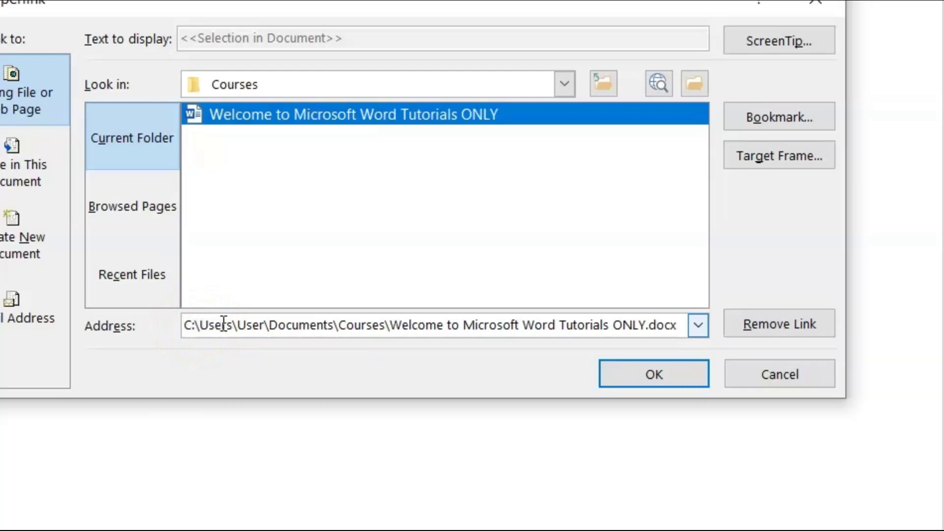
pyautogui.click(272, 324)
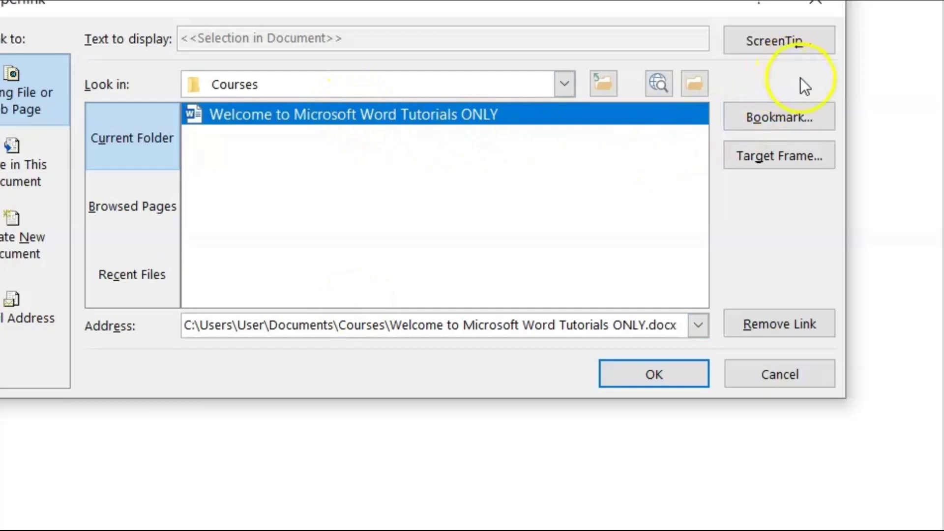
# - Set the link's target frame to New window and apply the hyperlink
pyautogui.click(798, 155)
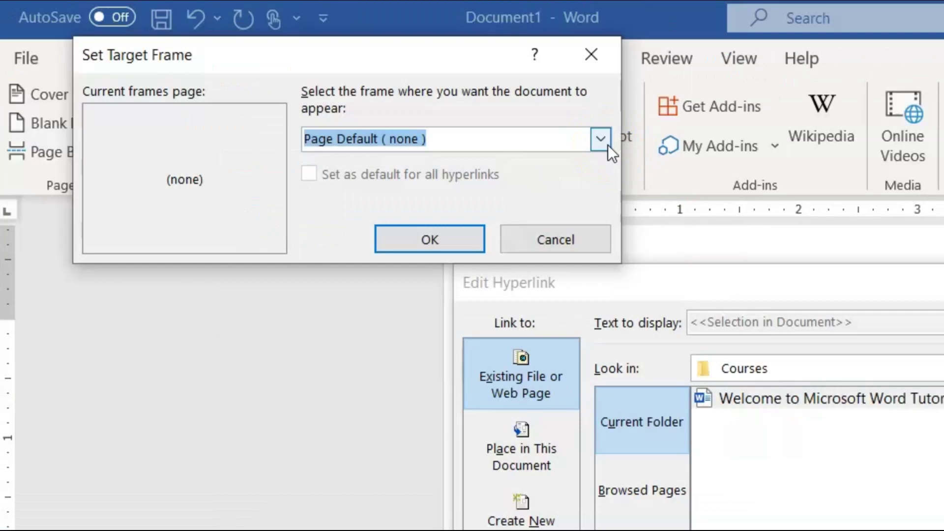
pyautogui.click(607, 145)
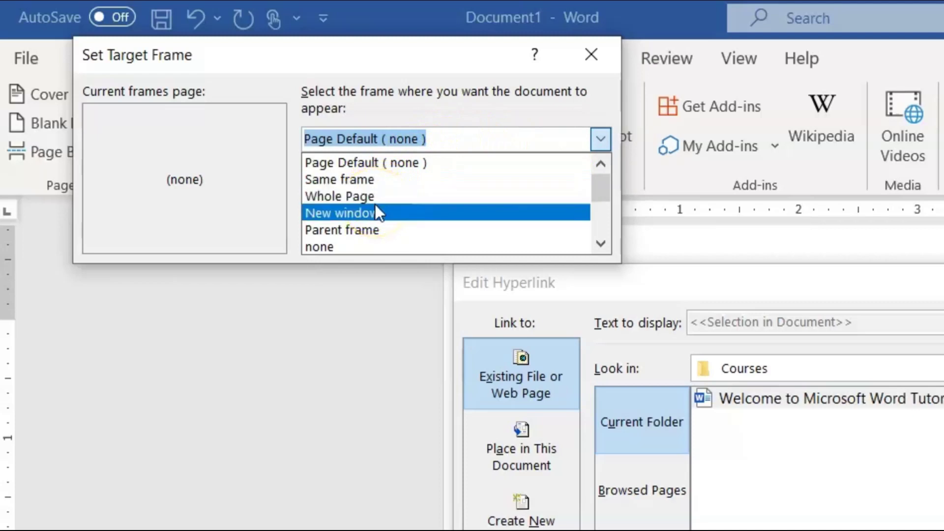
pyautogui.click(375, 213)
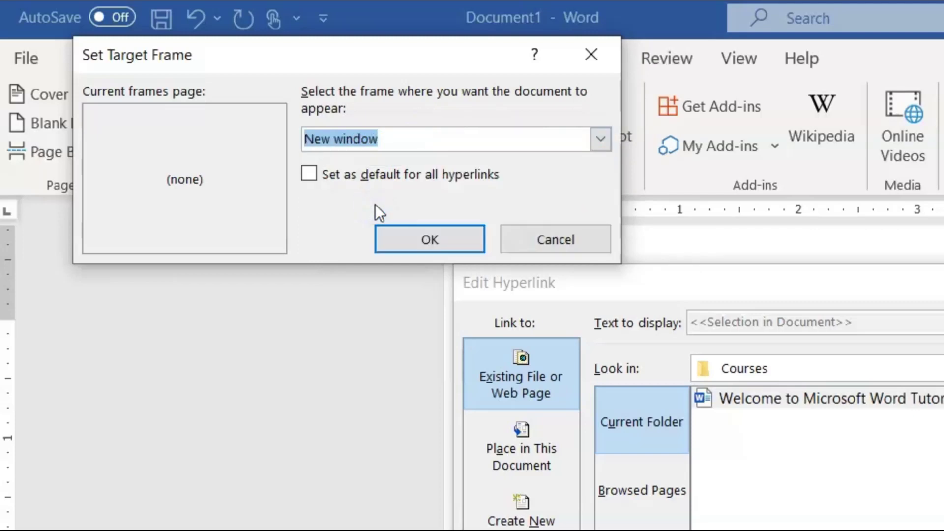
pyautogui.click(431, 241)
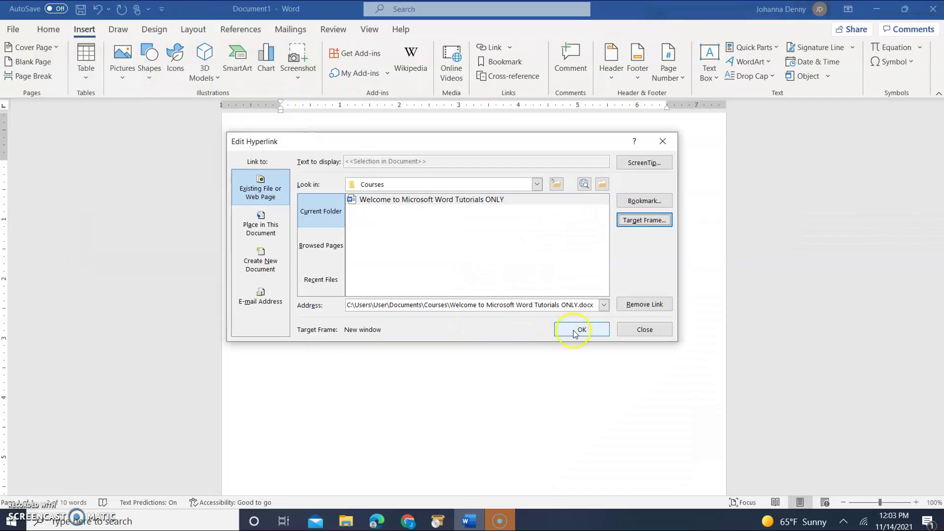
pyautogui.click(573, 330)
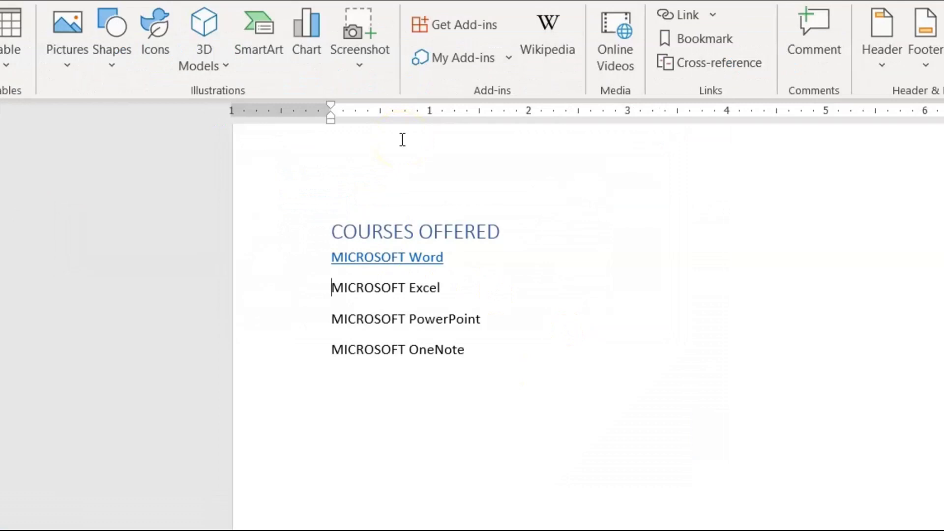
pyautogui.moveTo(388, 257)
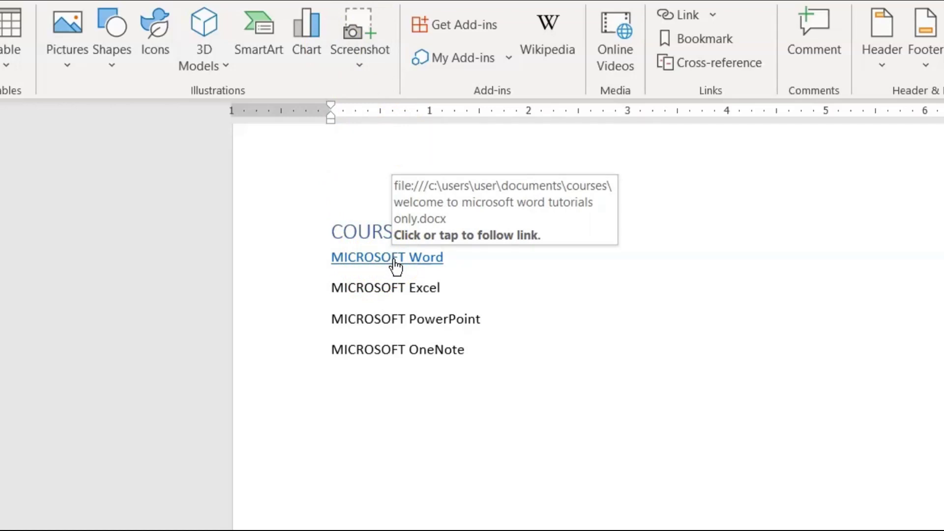
# - Follow the MICROSOFT Word link and allow the security notice so the tutorial opens
pyautogui.click(394, 260)
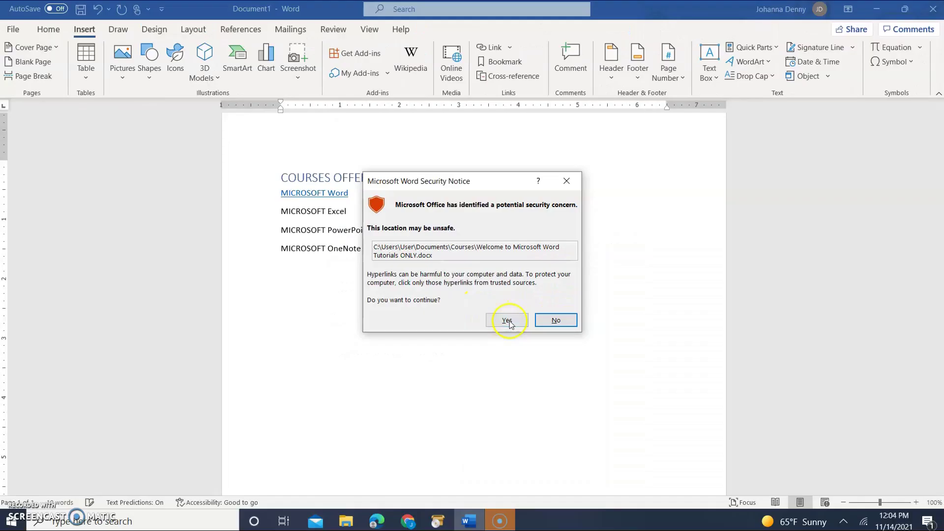
pyautogui.click(712, 471)
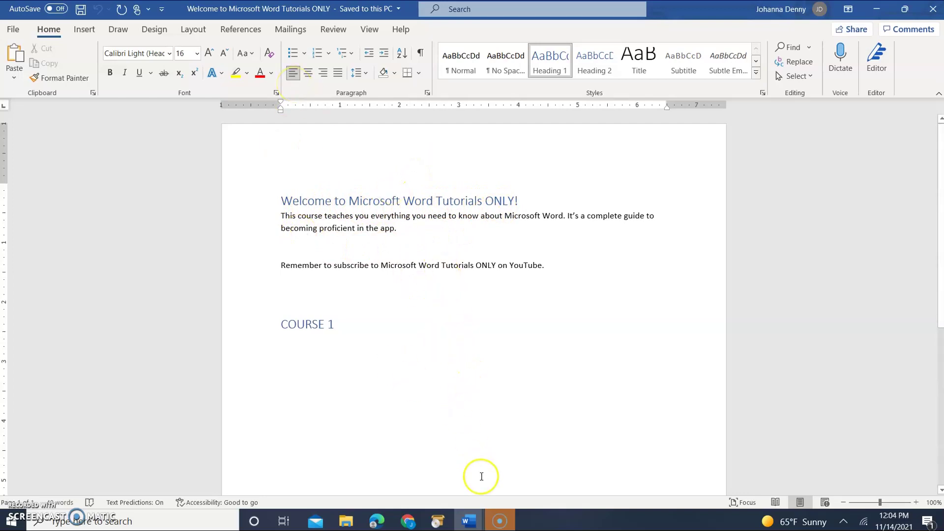
pyautogui.moveTo(526, 515)
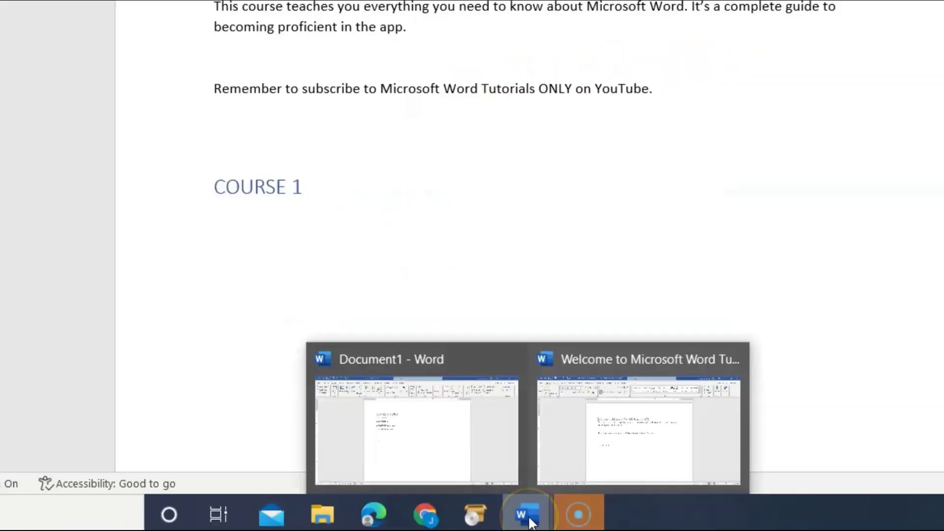
# - Bring Document1 forward, restore it to a smaller window, and move it right
pyautogui.click(478, 448)
pyautogui.click(227, 118)
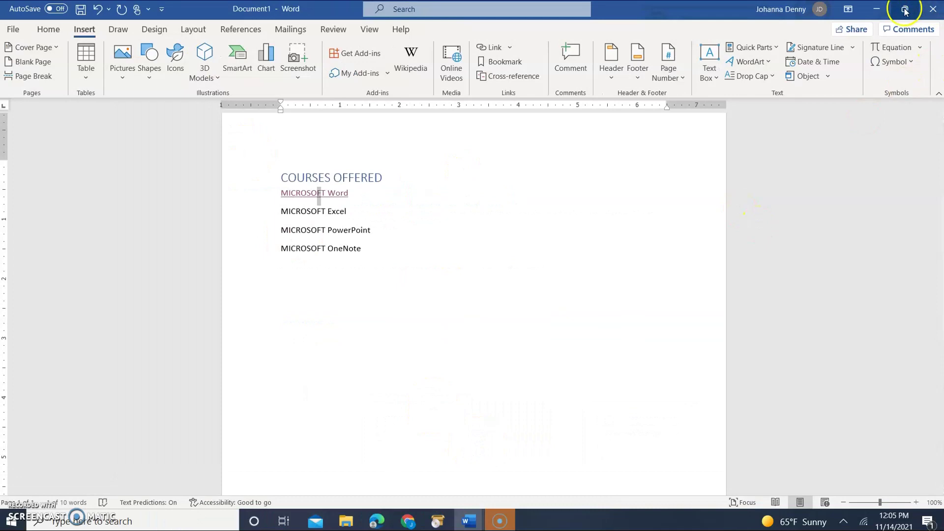
pyautogui.click(905, 10)
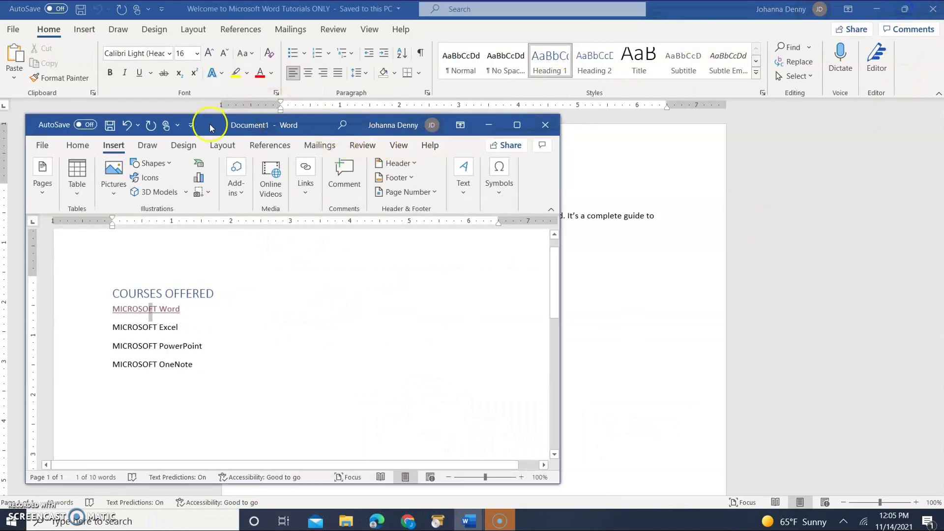
pyautogui.moveTo(211, 126)
pyautogui.mouseDown()
pyautogui.moveTo(610, 73)
pyautogui.moveTo(522, 114)
pyautogui.moveTo(554, 135)
pyautogui.mouseUp()
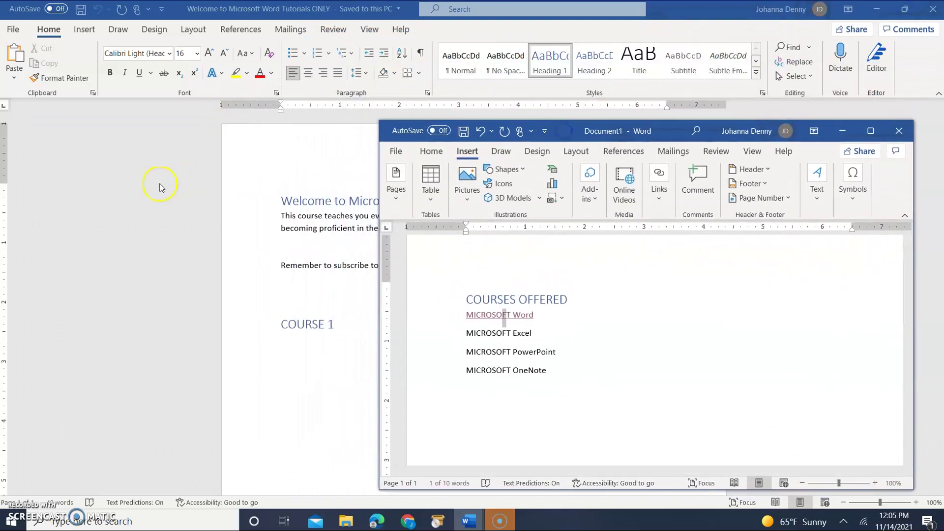